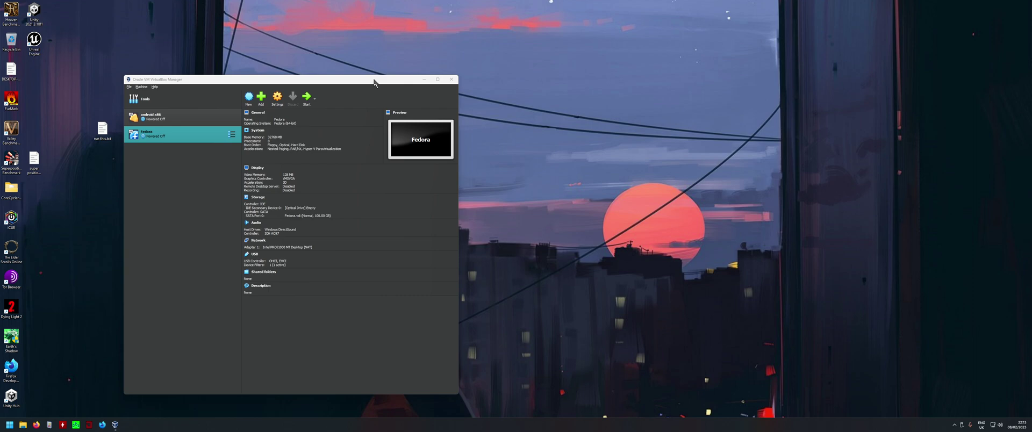
Step: Start the Fedora virtual machine and reposition its window so that it is fully in view on the desktop
drag(373, 79, 390, 59)
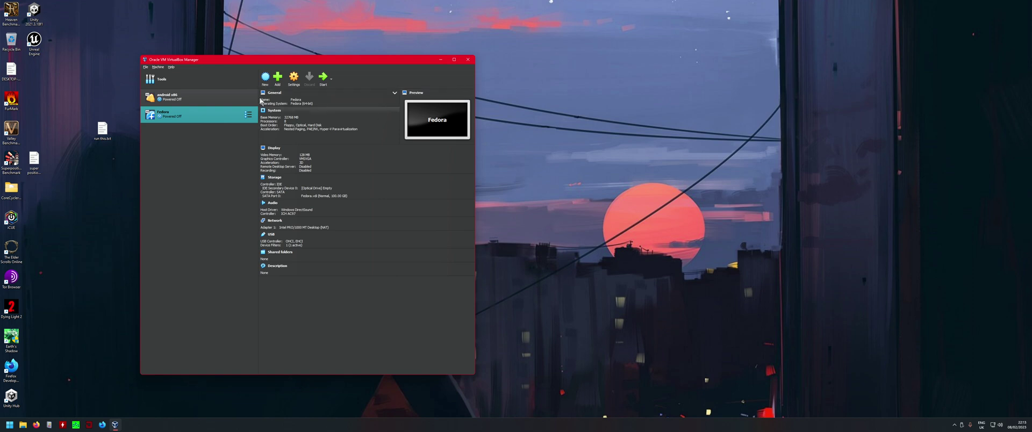
drag(259, 60, 262, 66)
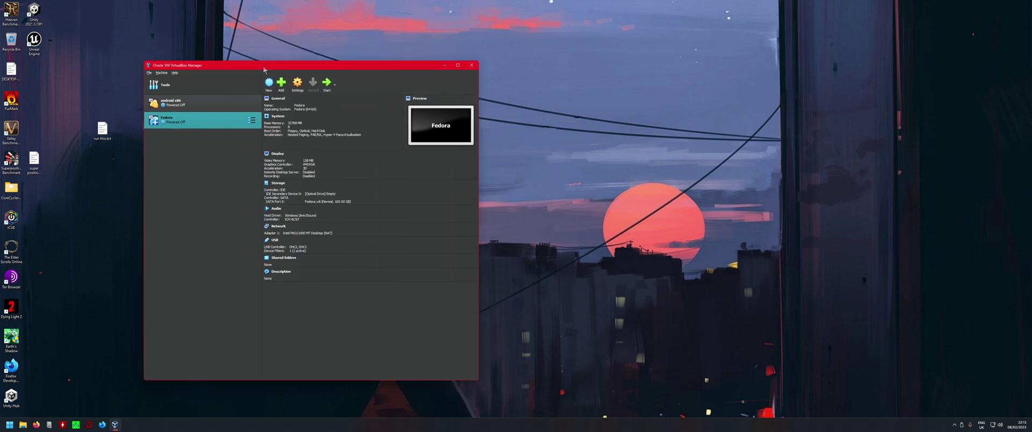
click(326, 82)
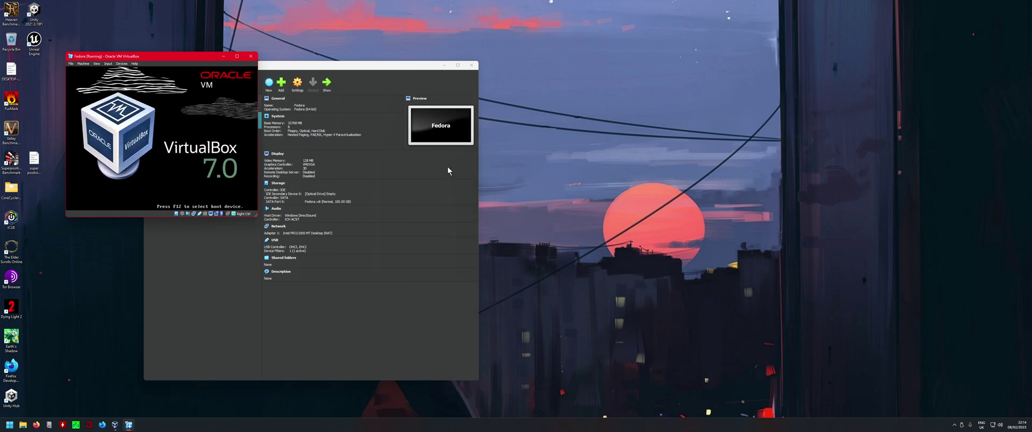
drag(176, 56, 568, 104)
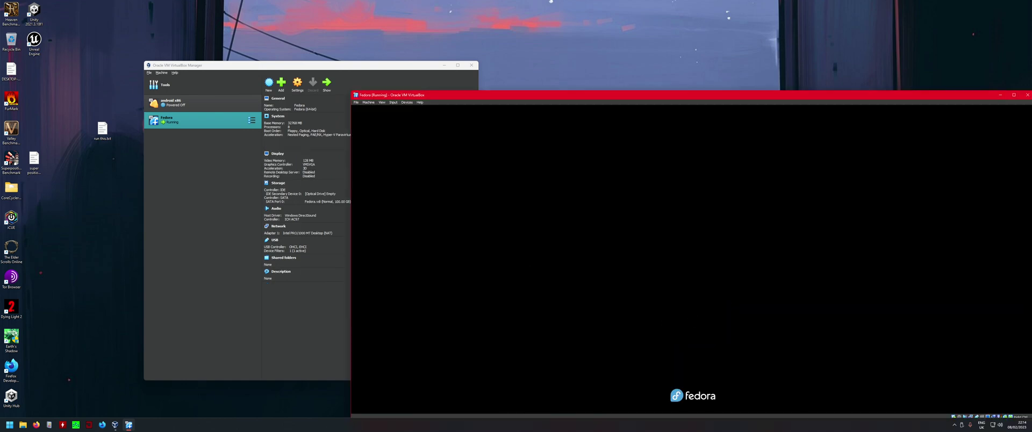
drag(515, 98, 243, 44)
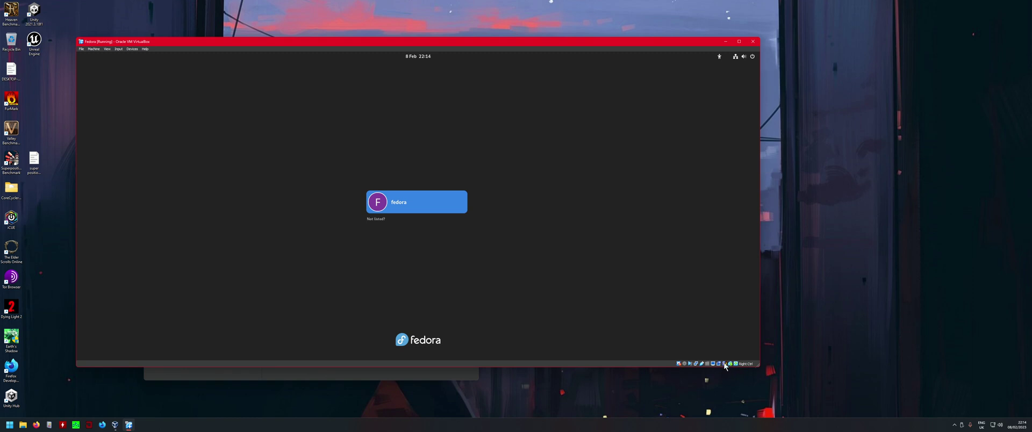
Step: Inspect the running Fedora machine's execution engine, nested paging and paravirtualization details
mouse_move(724, 366)
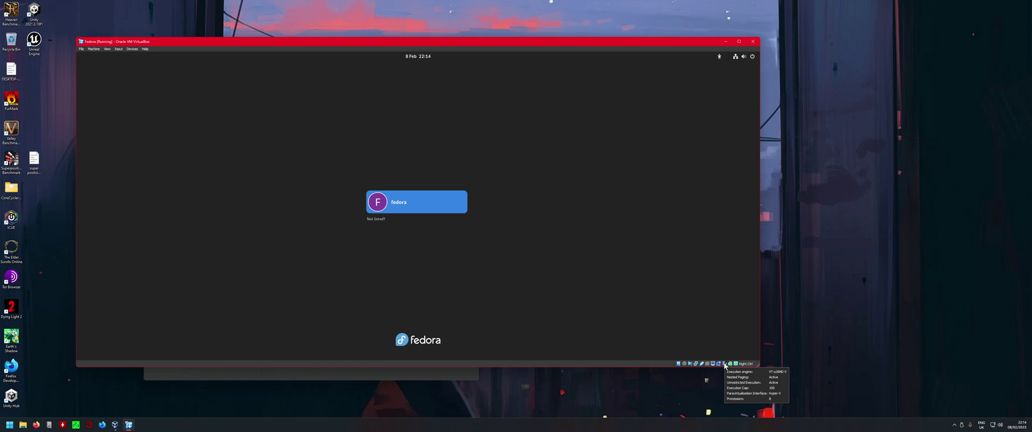
drag(450, 43, 466, 35)
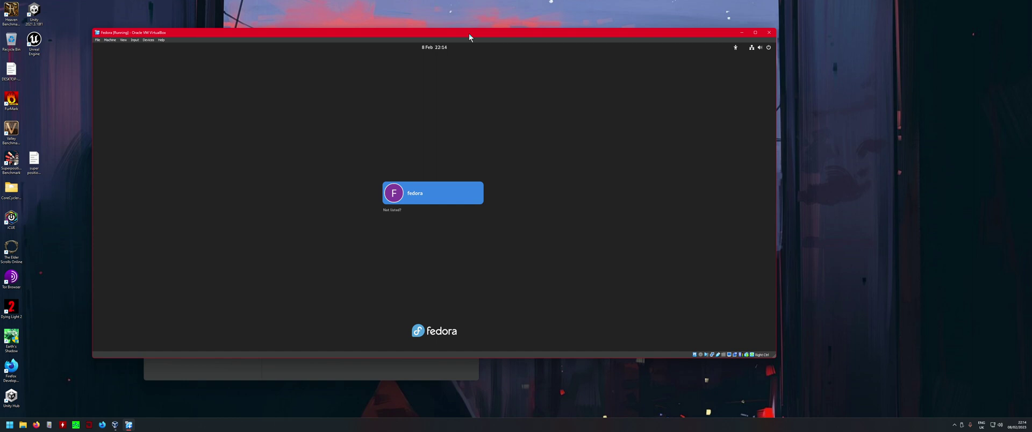
drag(469, 33, 581, 48)
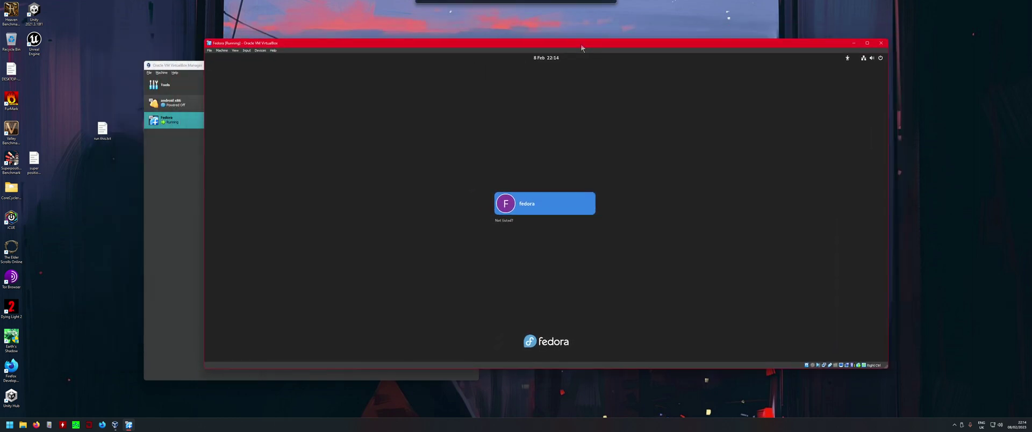
Step: Open the Windows Features dialog, enlarge it to review the Hyper-V and virtualization entries, and confirm it without changing any feature
click(95, 285)
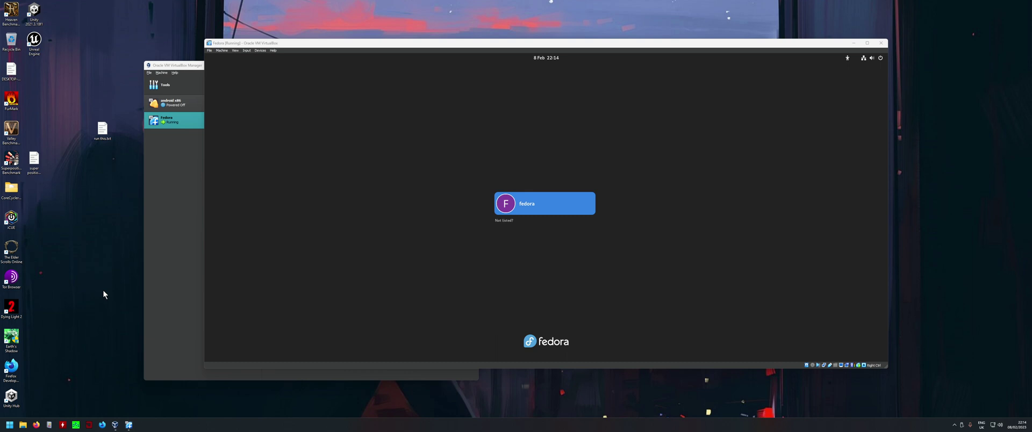
key(super)
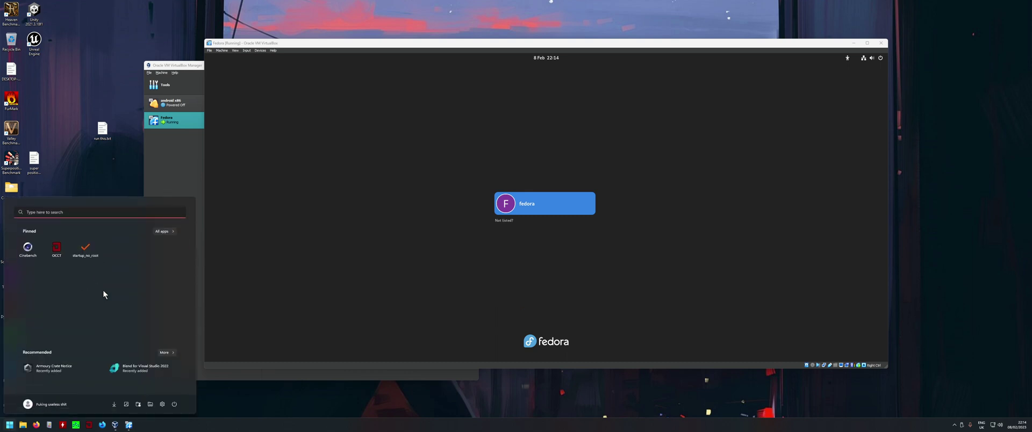
text(windows)
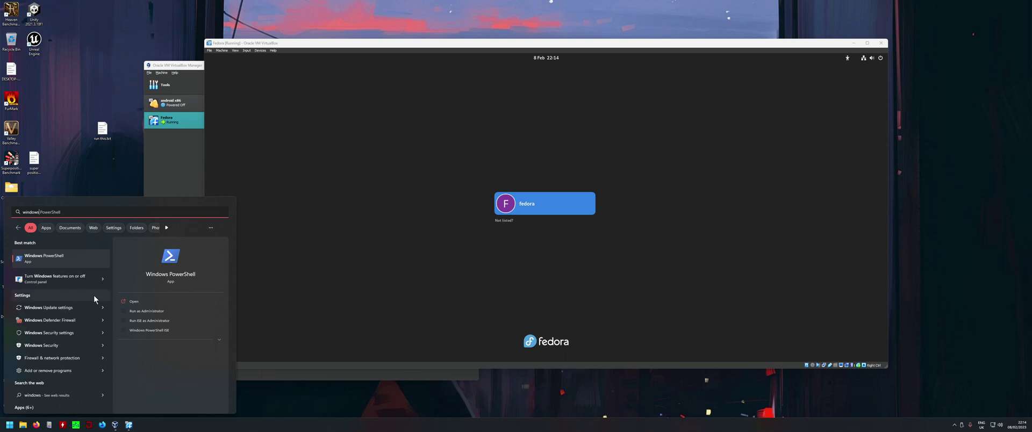
click(50, 277)
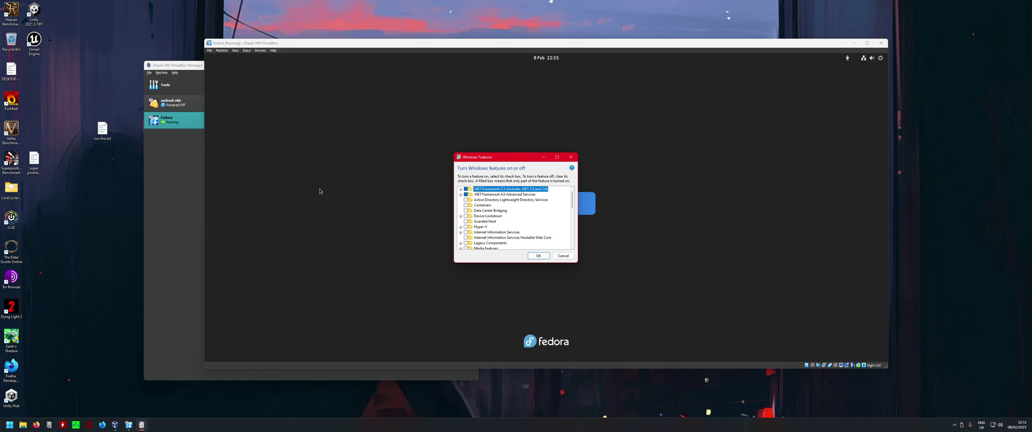
drag(475, 160, 196, 78)
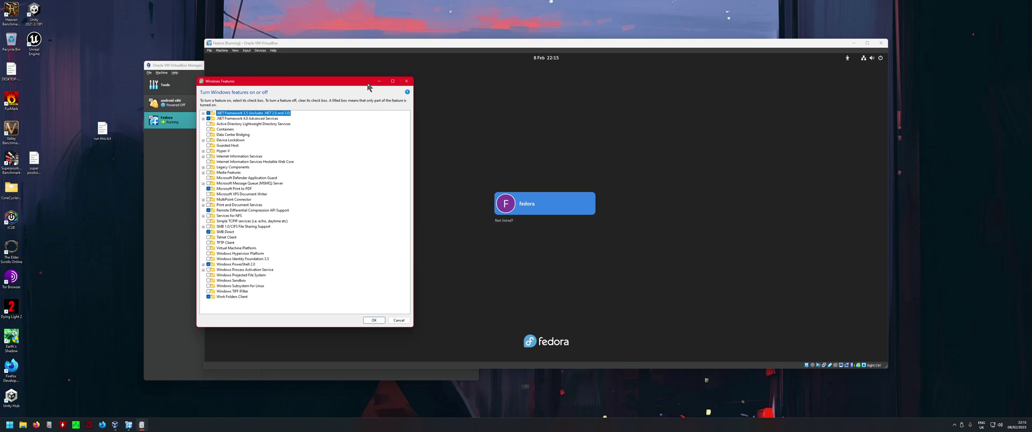
drag(369, 86, 359, 113)
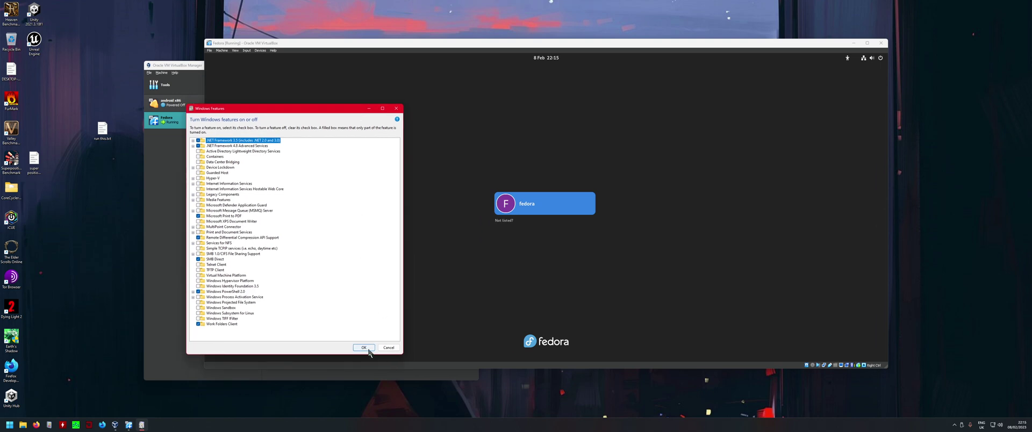
click(363, 347)
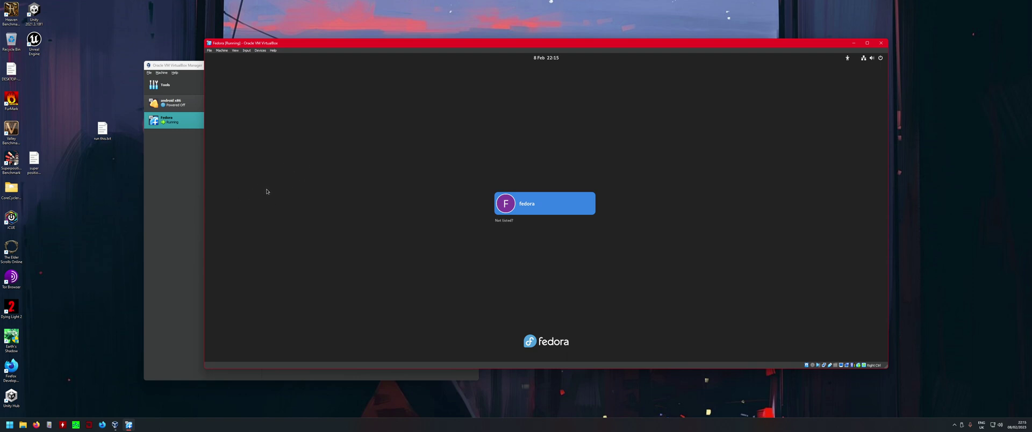
Step: Open a Command Prompt as administrator on the Windows host and move it clear of the desktop files
click(107, 184)
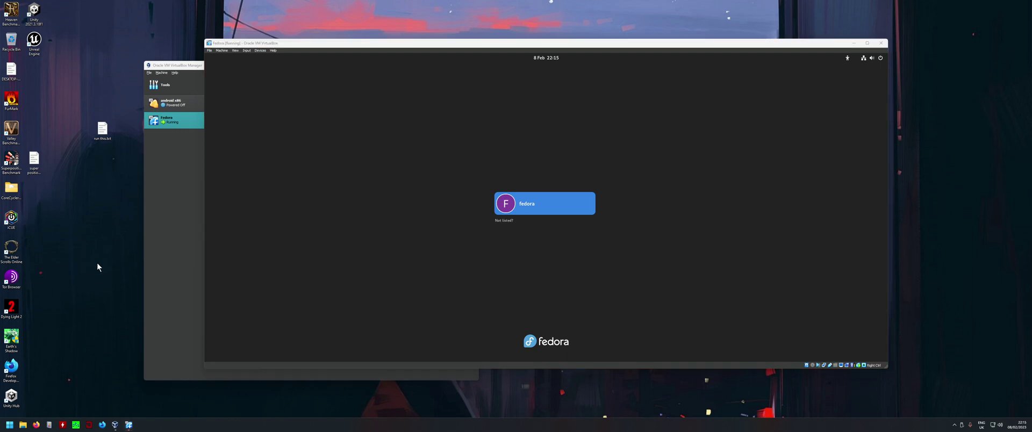
key(super)
text(cmd)
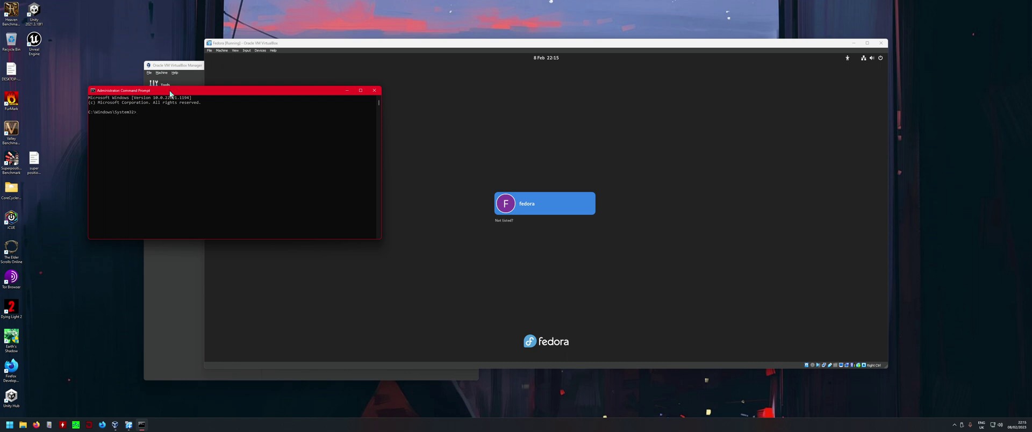
drag(170, 91, 164, 197)
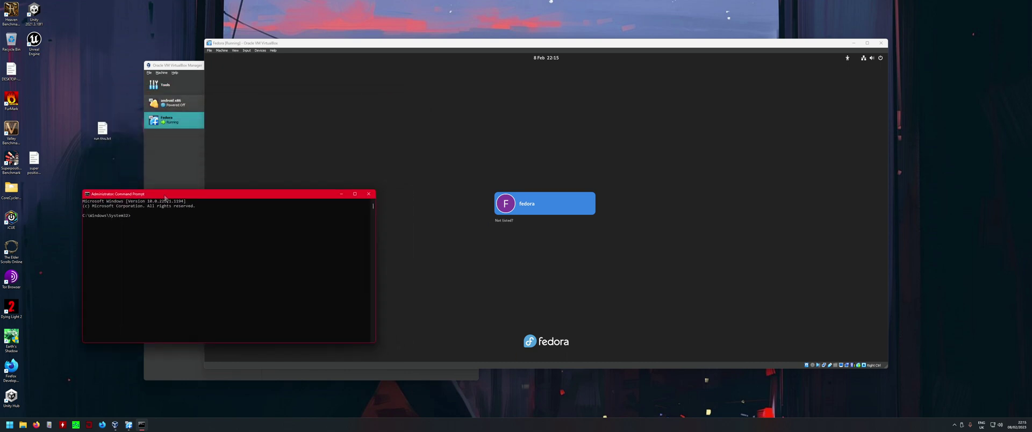
Step: Open "run this.txt" from the desktop, examine the command bcdedit /set hypervisorlaunchtype off, and close the editor and Command Prompt without running it
click(100, 133)
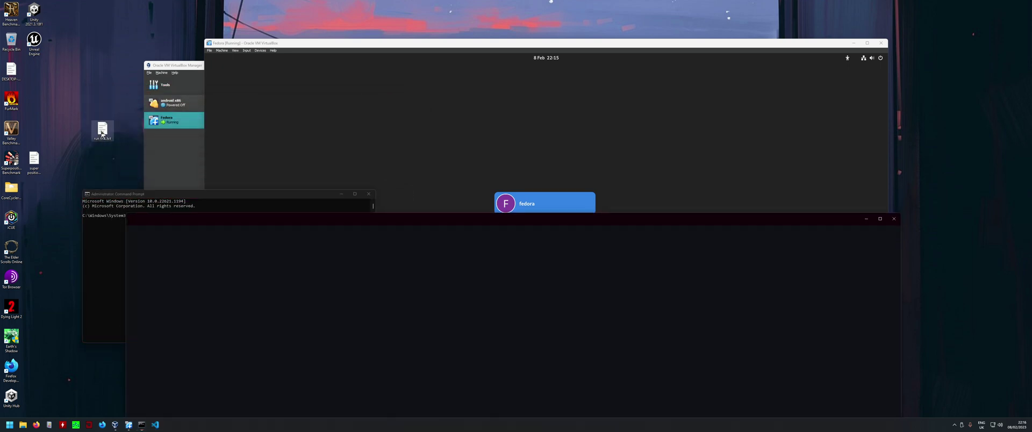
drag(327, 220, 403, 65)
scroll(438, 139, up, 15)
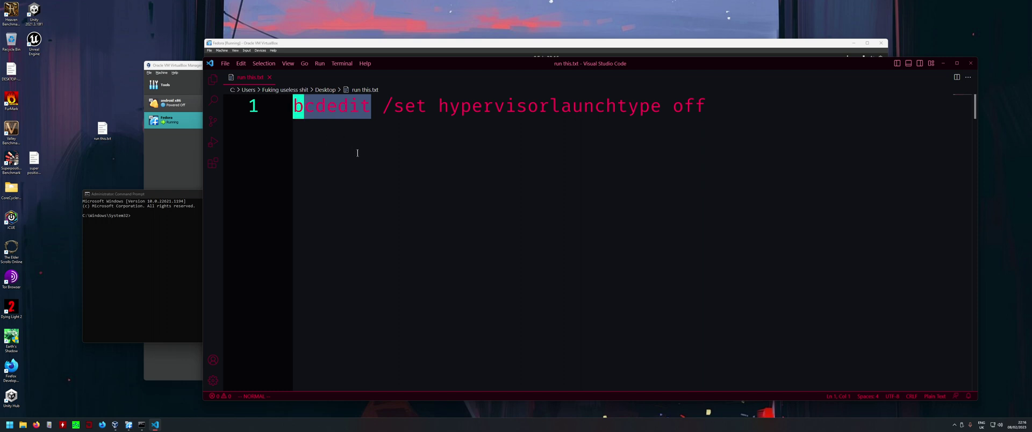
click(176, 237)
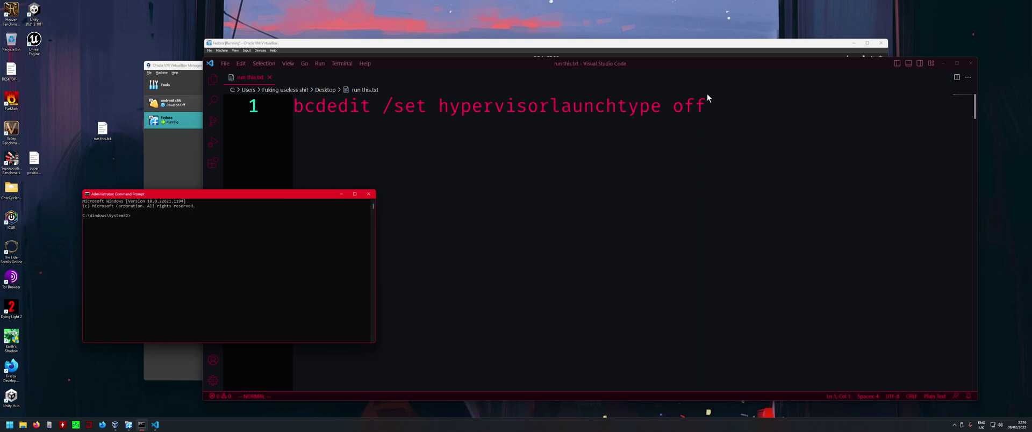
click(969, 64)
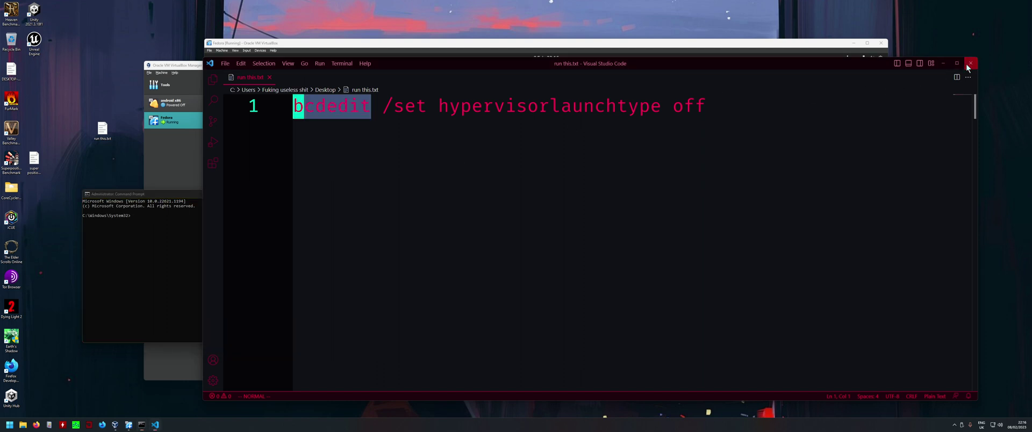
drag(324, 195, 300, 235)
click(340, 235)
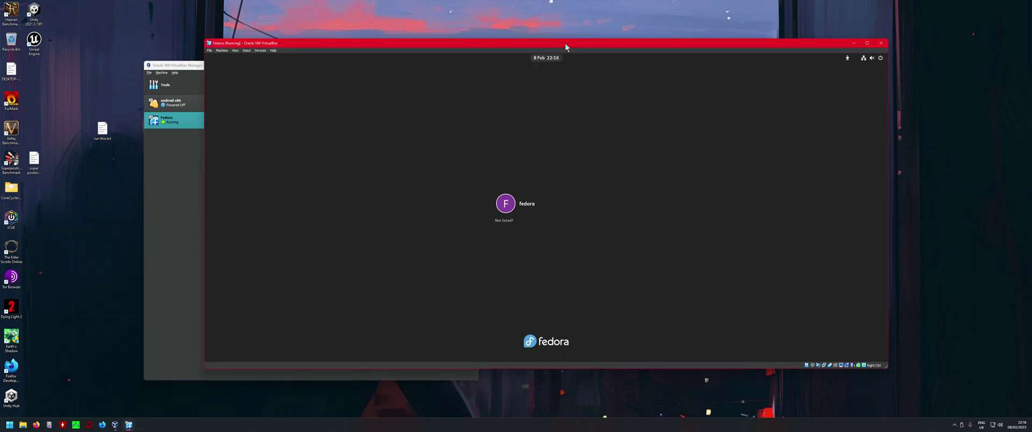
Step: Recheck the Fedora machine's virtualization details
drag(565, 44, 502, 39)
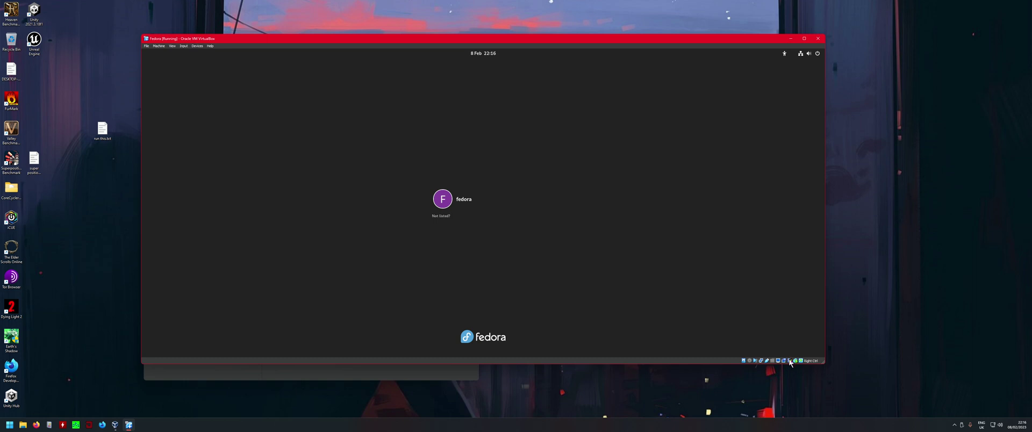
mouse_move(789, 363)
Step: Open the Core isolation settings in Windows Security, check the Memory integrity setting, and close the window
click(89, 347)
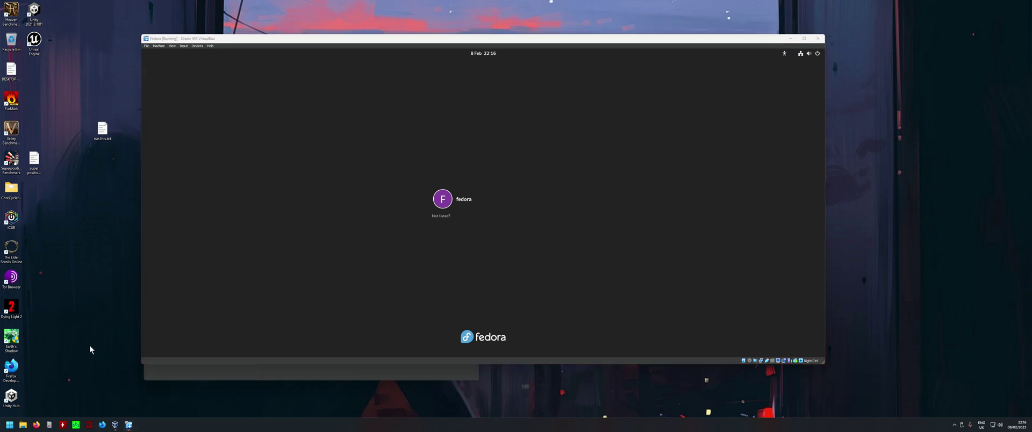
key(super)
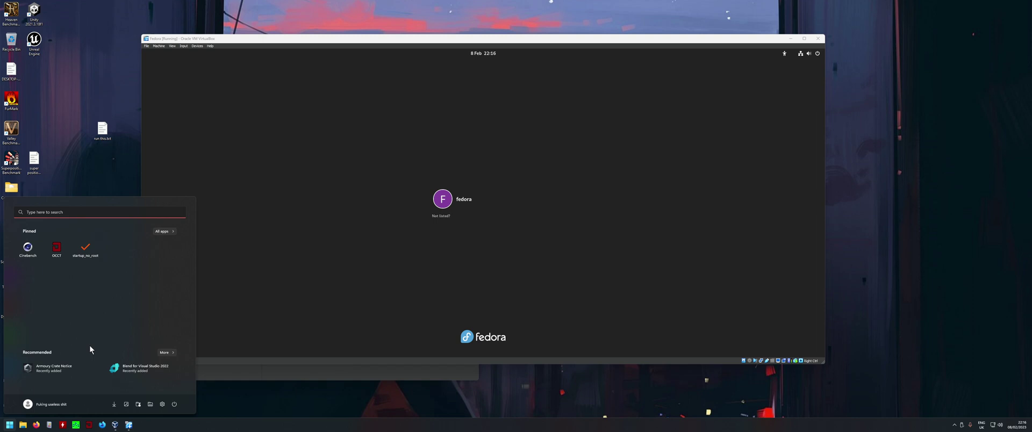
text(core iso)
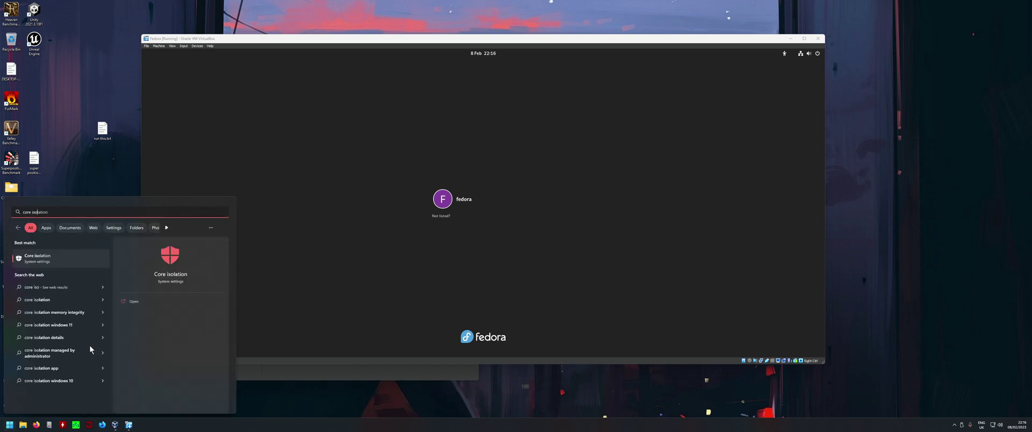
click(45, 263)
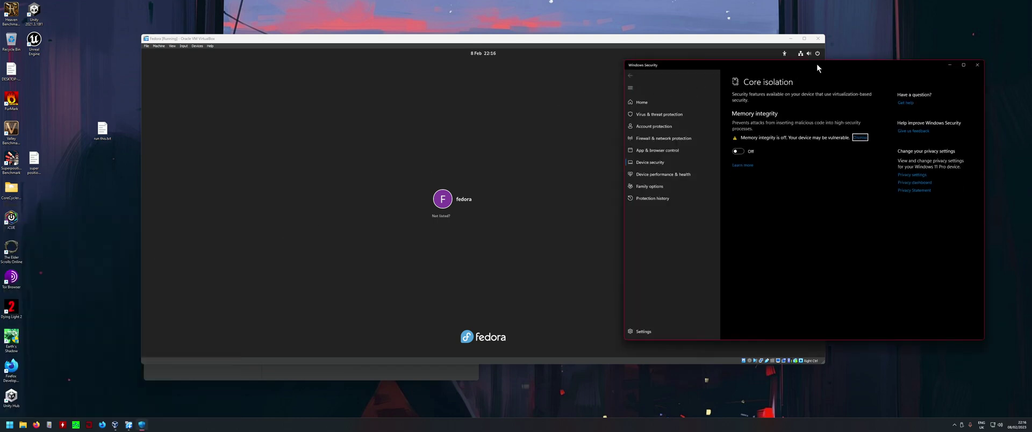
drag(817, 63, 378, 102)
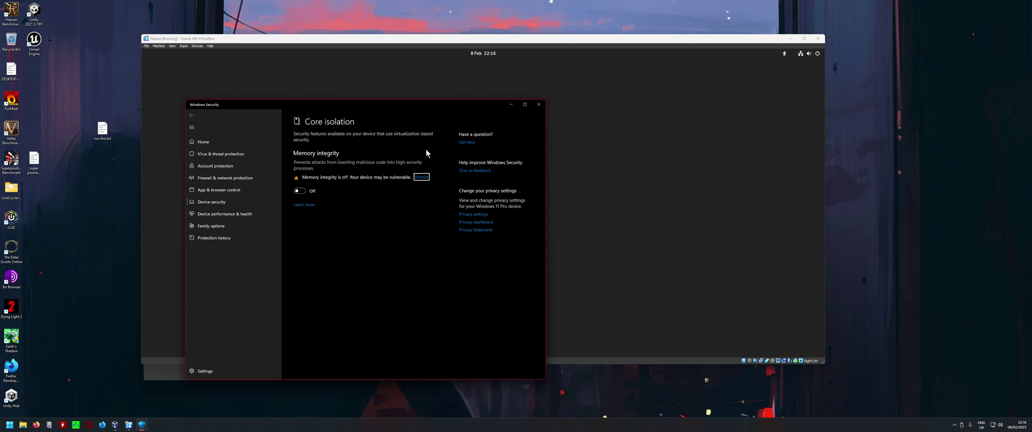
click(538, 105)
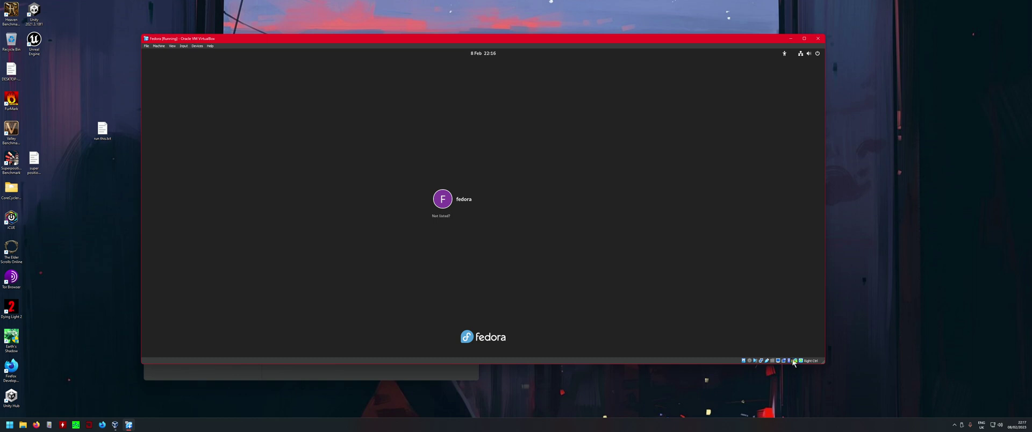
Step: View the Fedora machine's execution engine and paravirtualization interface once more
mouse_move(789, 364)
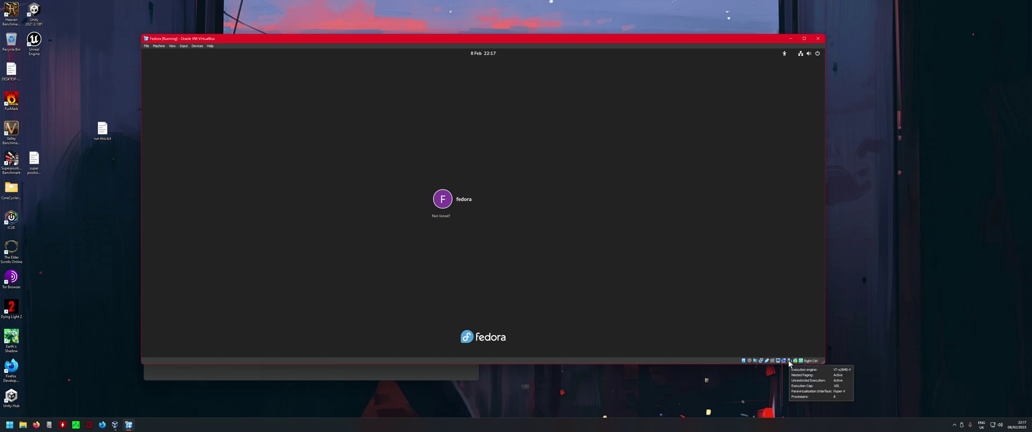
drag(506, 45, 438, 52)
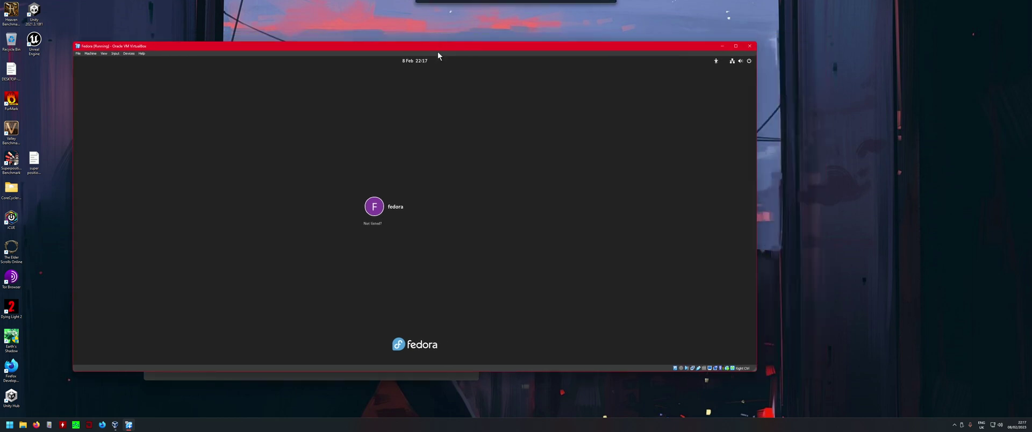
Step: Log in to the fedora account by entering its password and show the guest's applications overview
click(383, 211)
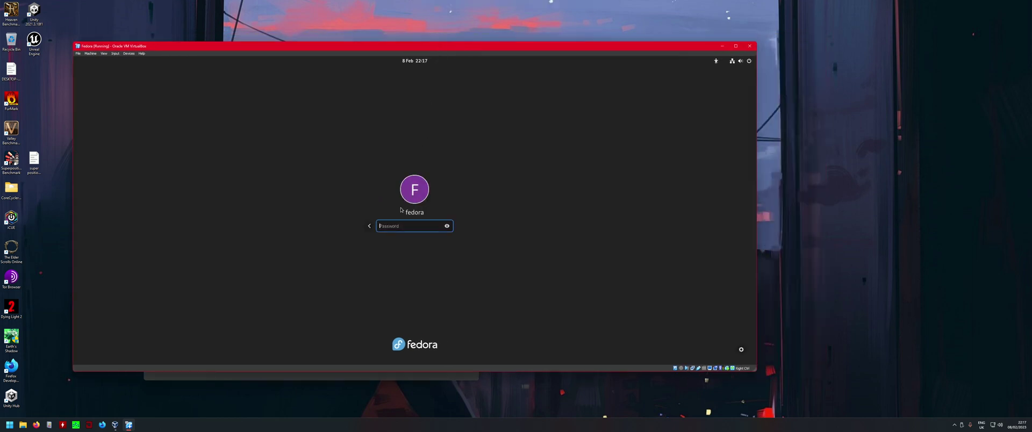
text(•••••••••)
key(Return)
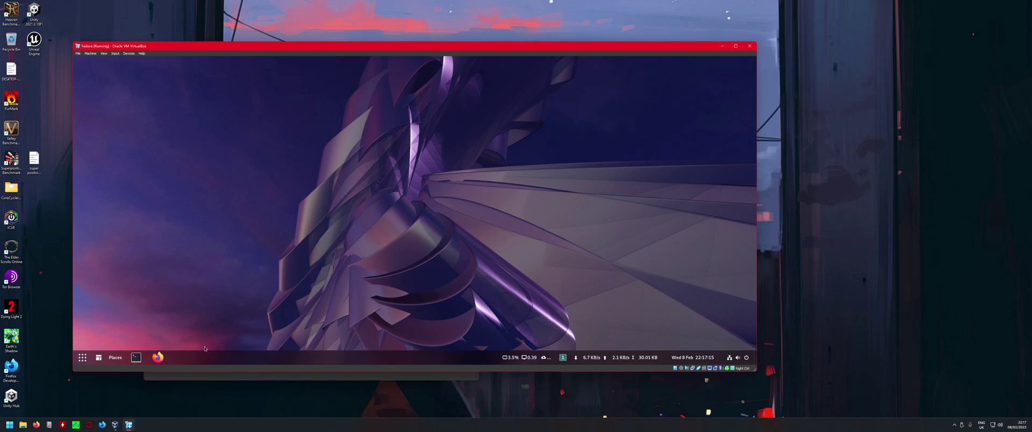
click(82, 358)
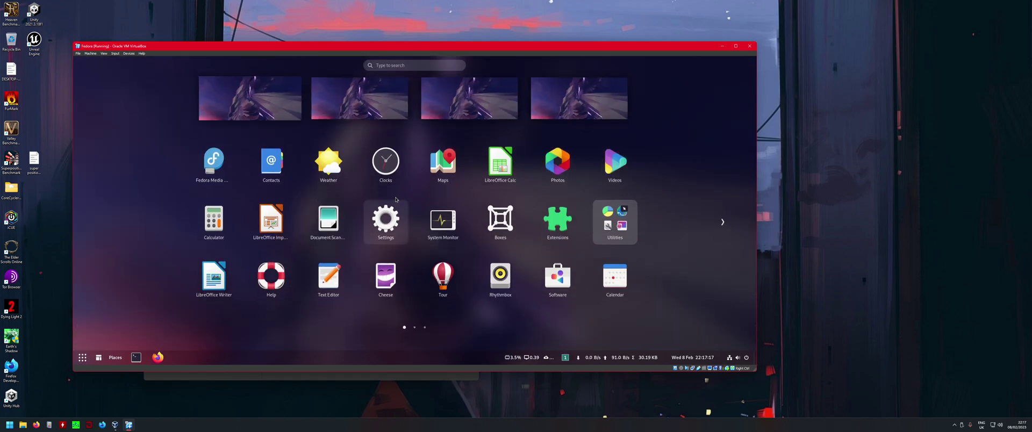
Step: Launch System Monitor in the Fedora guest, close the extra terminal window, and reposition the monitor's window on the desktop
click(439, 223)
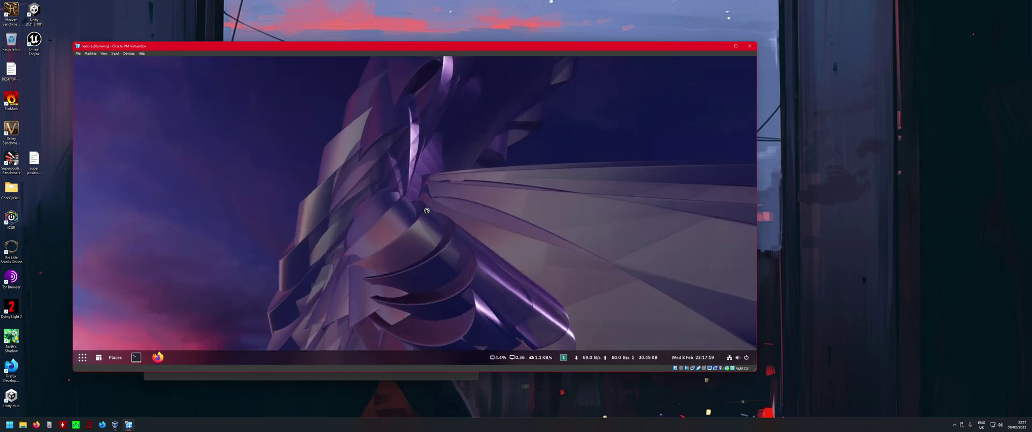
click(137, 356)
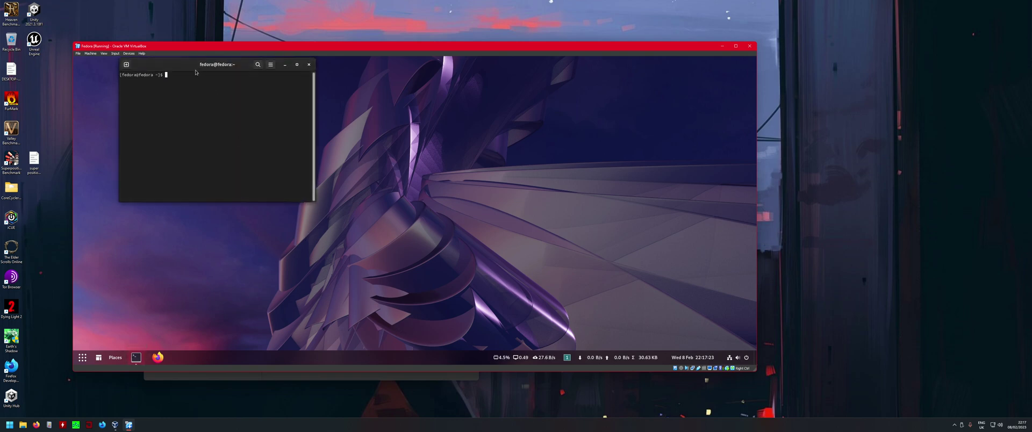
drag(190, 71, 240, 169)
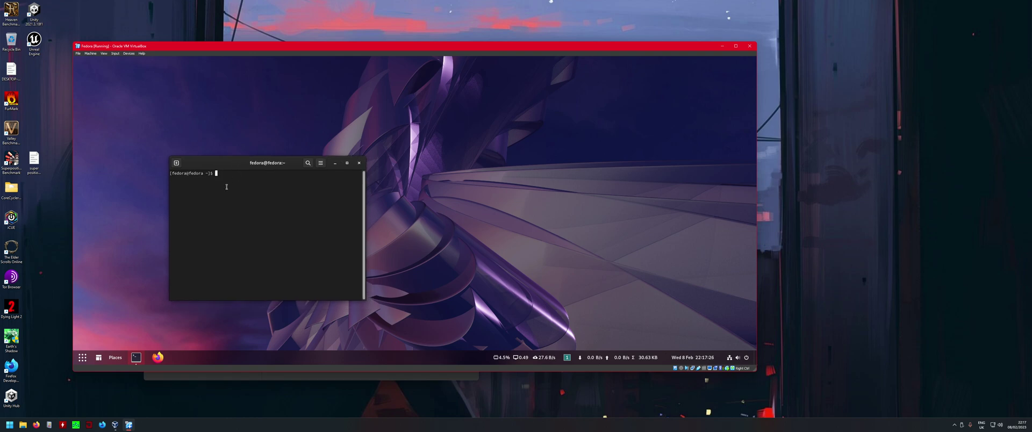
click(358, 162)
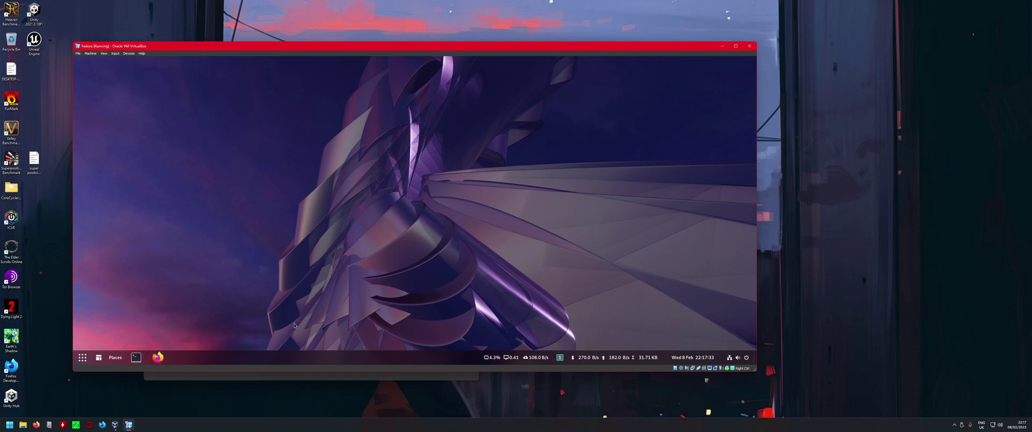
click(136, 357)
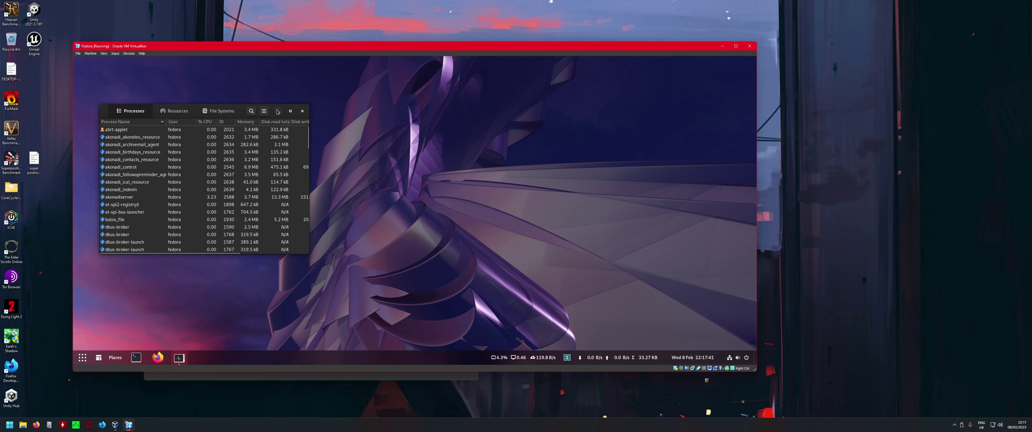
drag(273, 109, 332, 106)
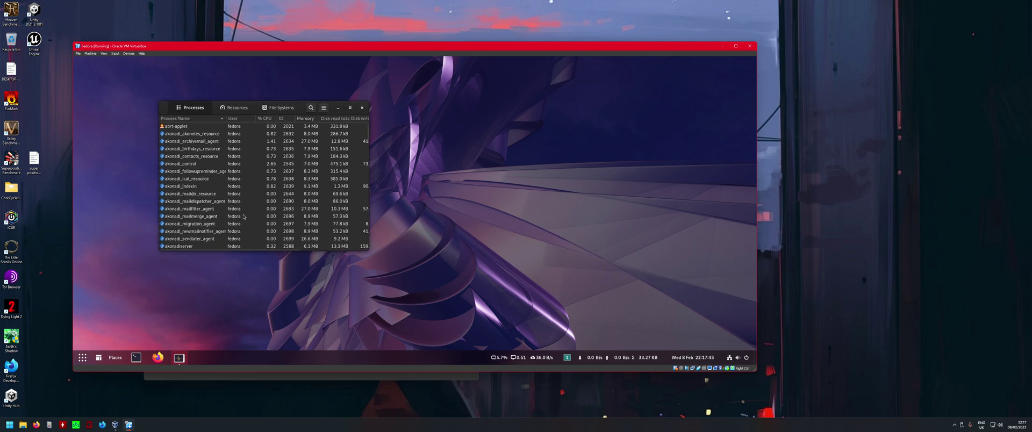
Step: Open a terminal beside System Monitor, run htop in it, and enlarge the terminal window
click(140, 355)
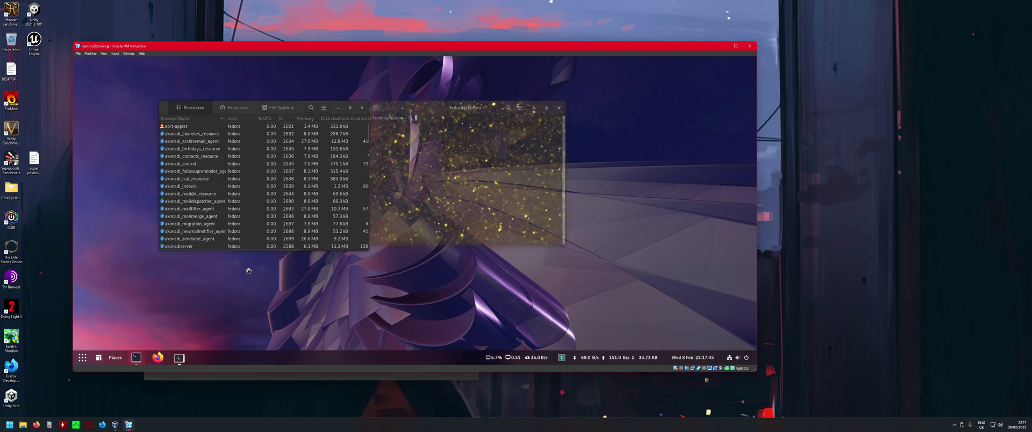
drag(436, 111, 515, 121)
text(hrop)
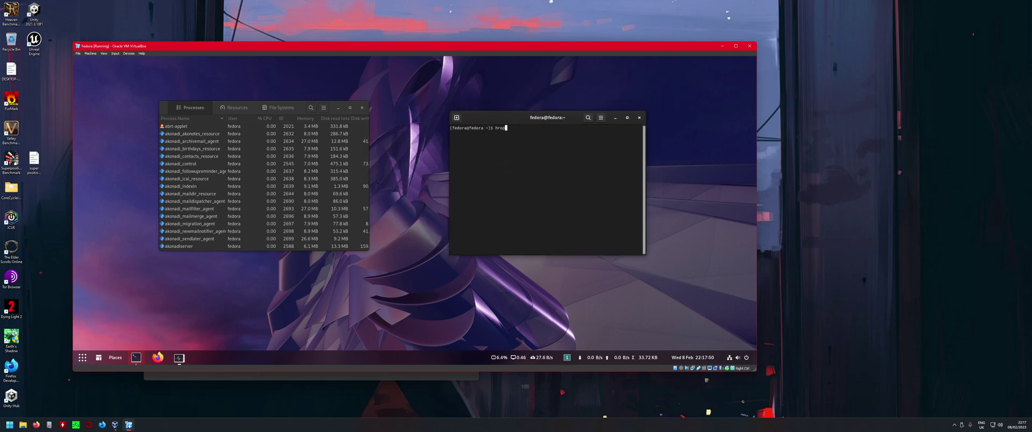
key(Return)
text(htop)
key(Return)
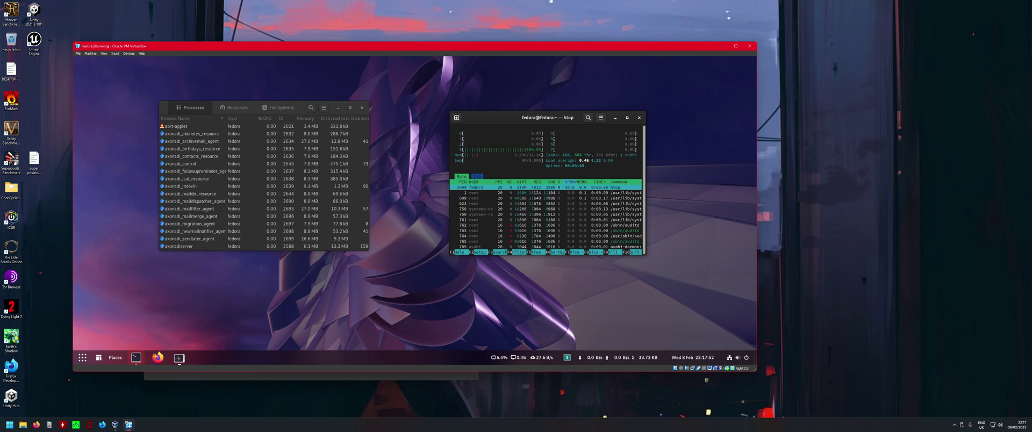
drag(449, 254, 367, 316)
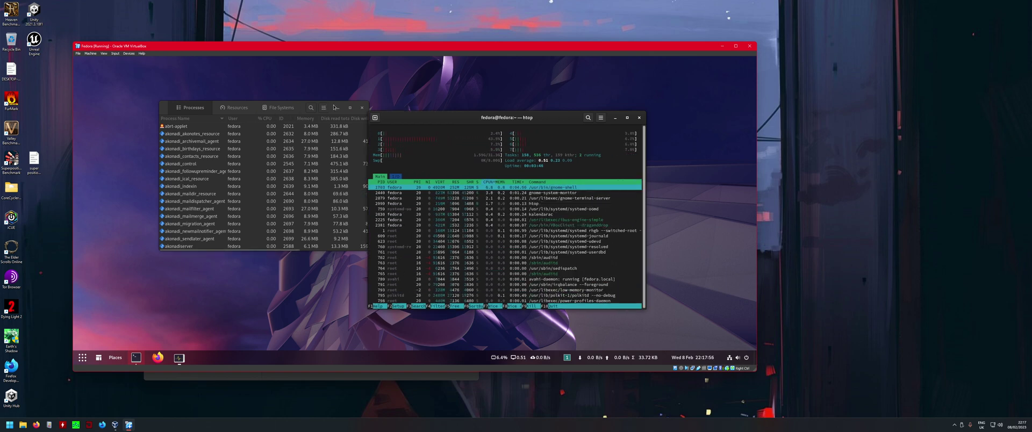
Step: Move System Monitor clear of the htop terminal and show its CPU, memory and network resource graphs
drag(253, 114, 187, 139)
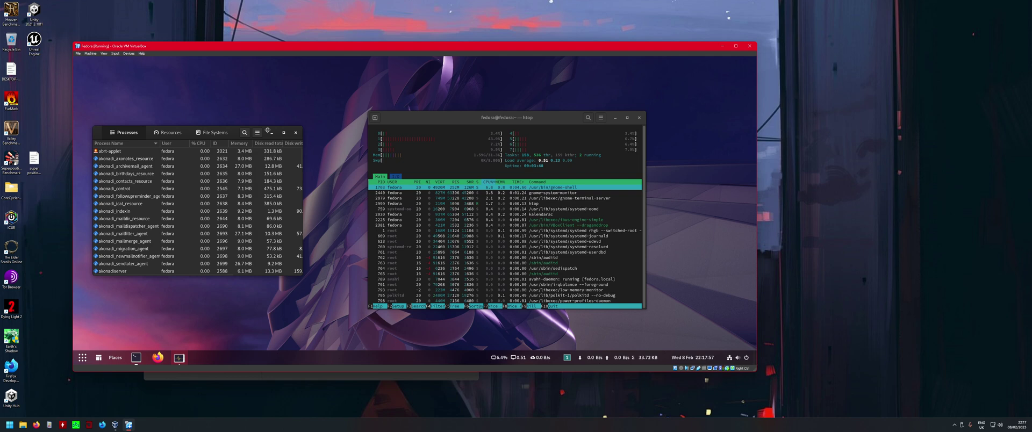
click(168, 133)
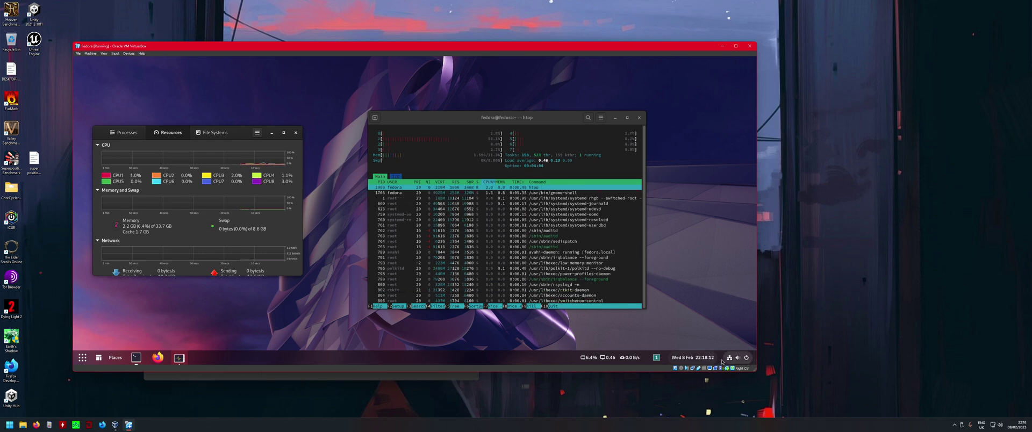
mouse_move(719, 371)
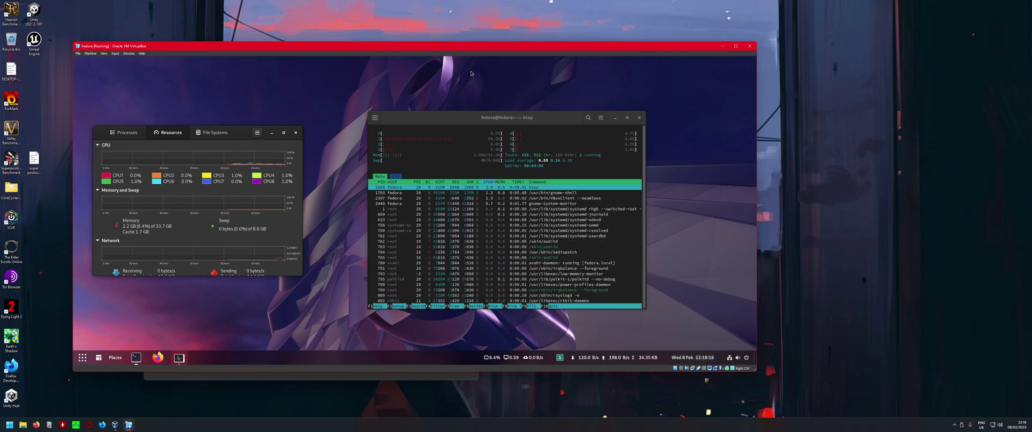
Step: Power off the Fedora guest and confirm the shutdown
click(747, 356)
click(742, 290)
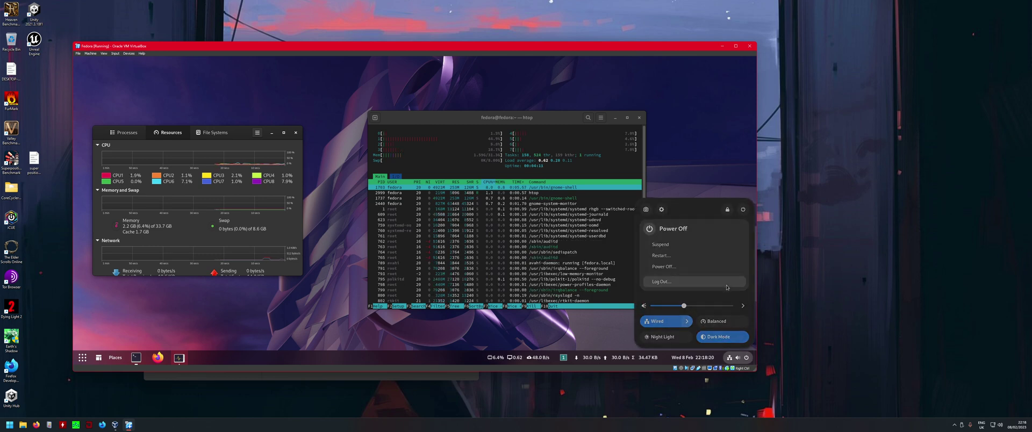
click(673, 267)
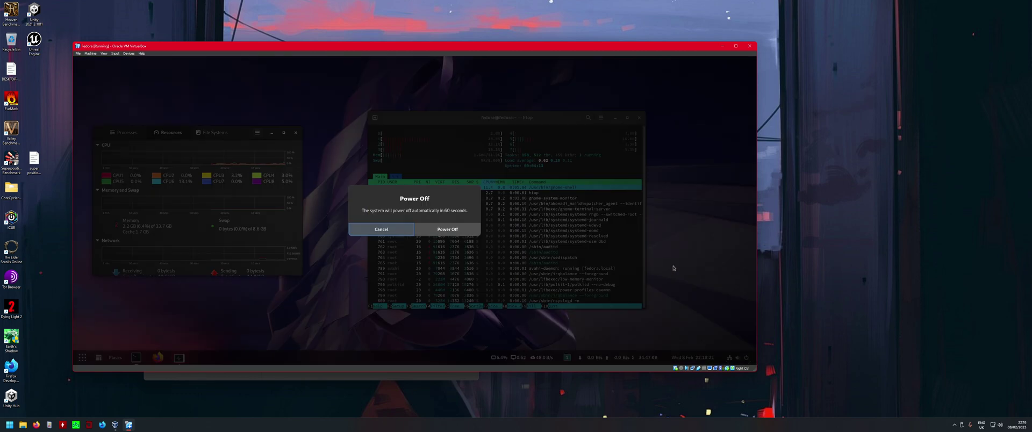
click(448, 229)
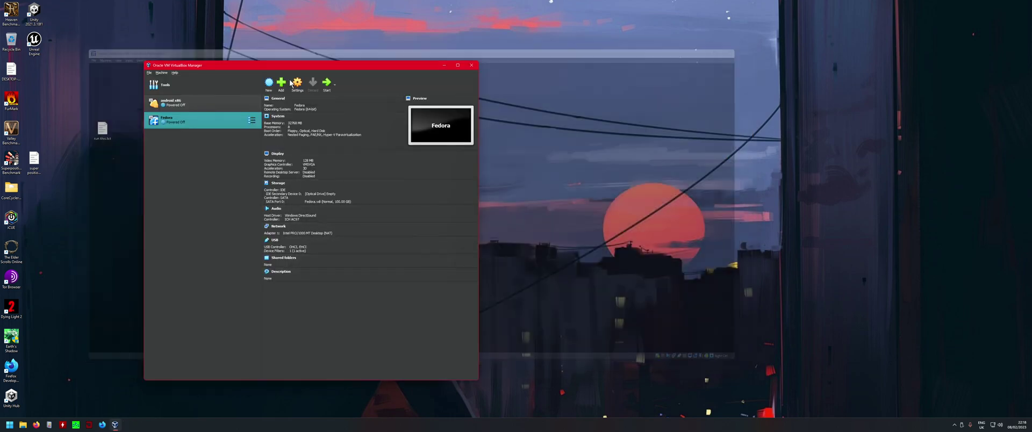
Step: Open the Fedora machine's System acceleration settings and view the available paravirtualization interfaces, keeping Hyper-V selected
click(297, 83)
click(237, 177)
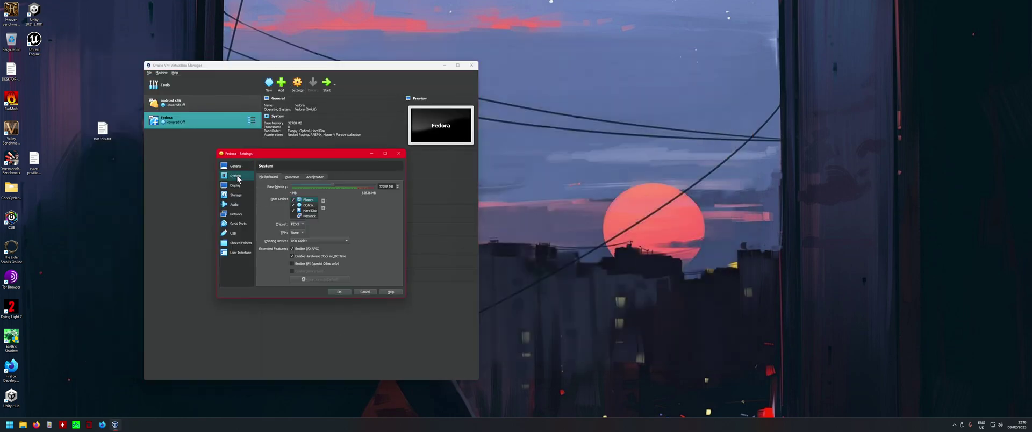
click(314, 177)
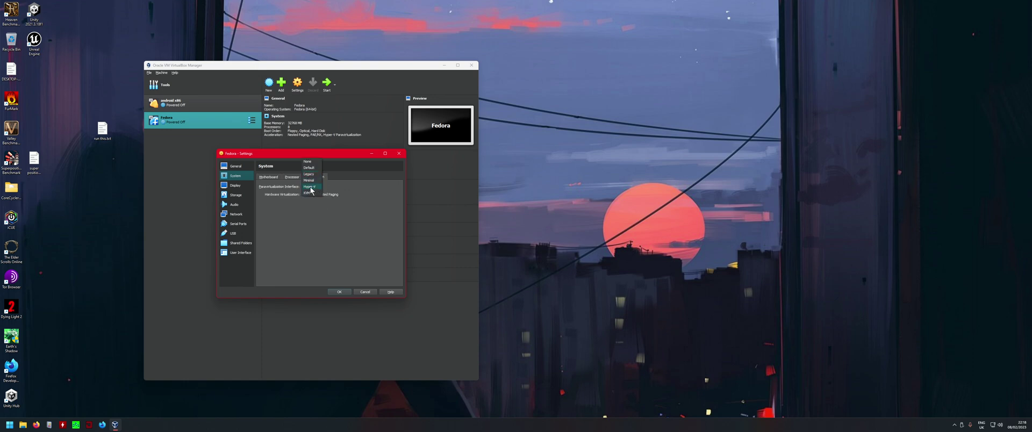
click(340, 186)
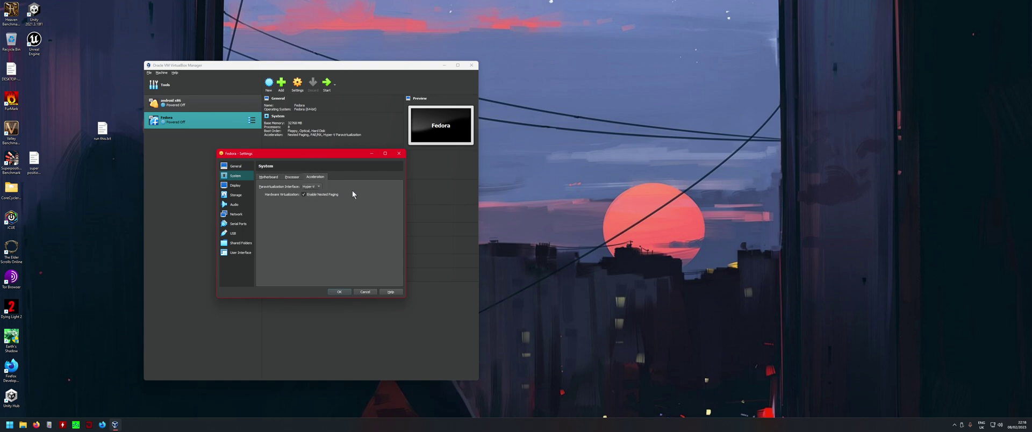
Step: Review the Hyper-V and KVM paravirtualization choices again, and close the Fedora machine's settings without changes
drag(341, 153, 386, 200)
click(362, 235)
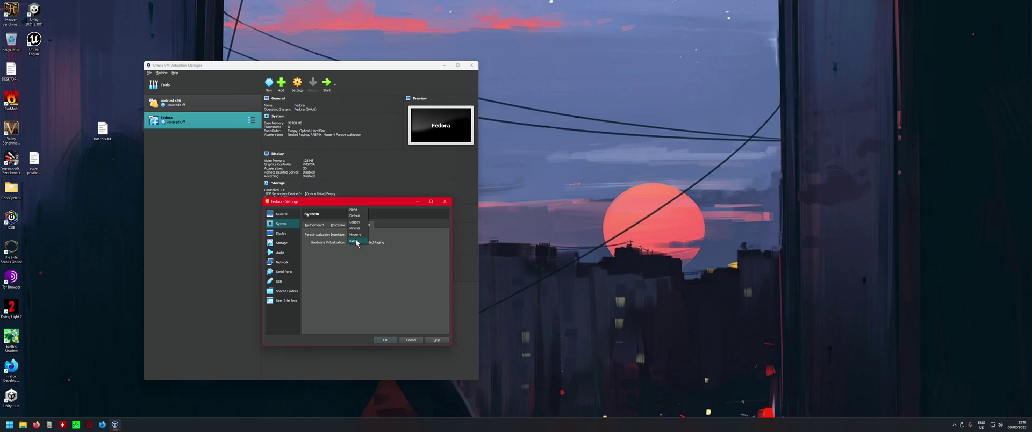
click(364, 234)
drag(385, 203, 621, 210)
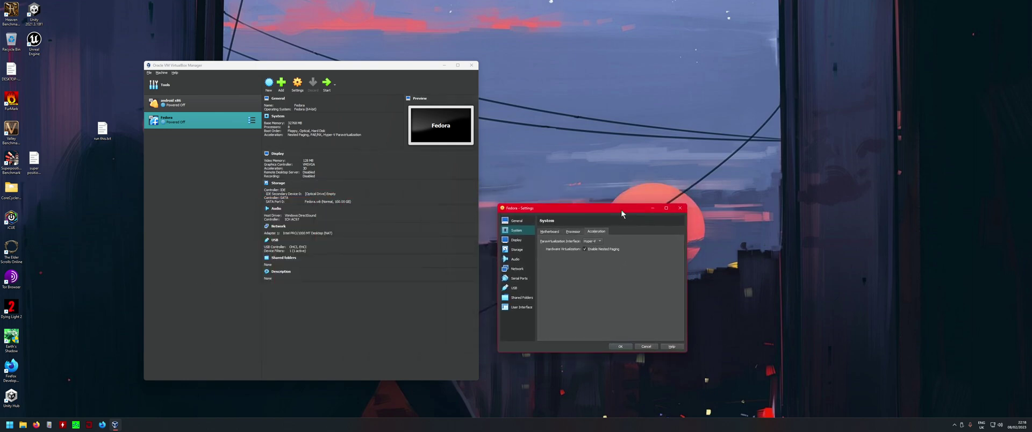
click(681, 209)
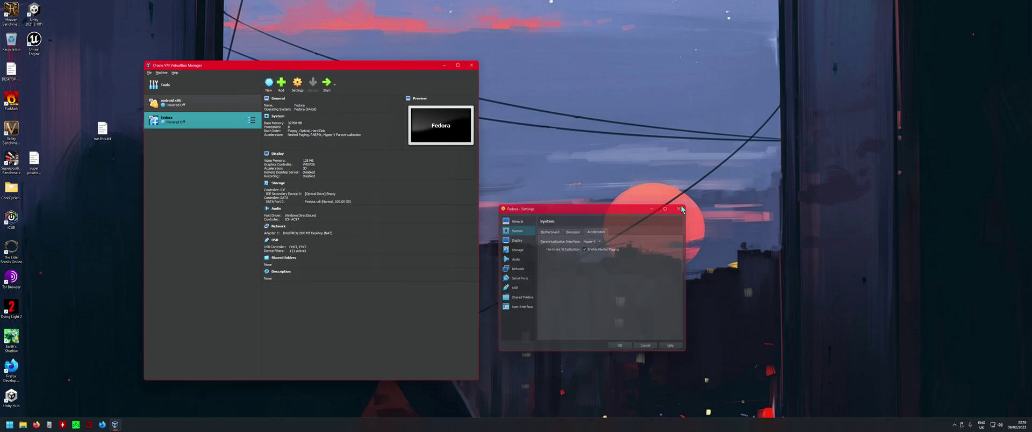
drag(352, 68, 353, 79)
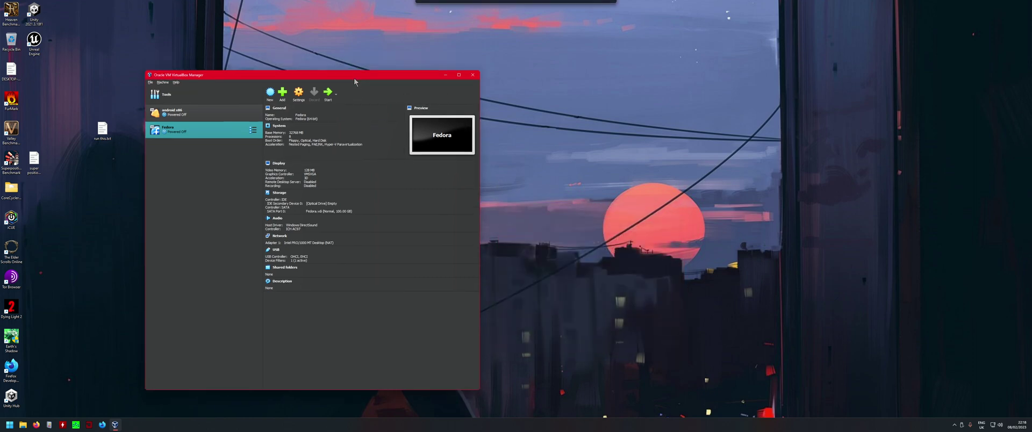